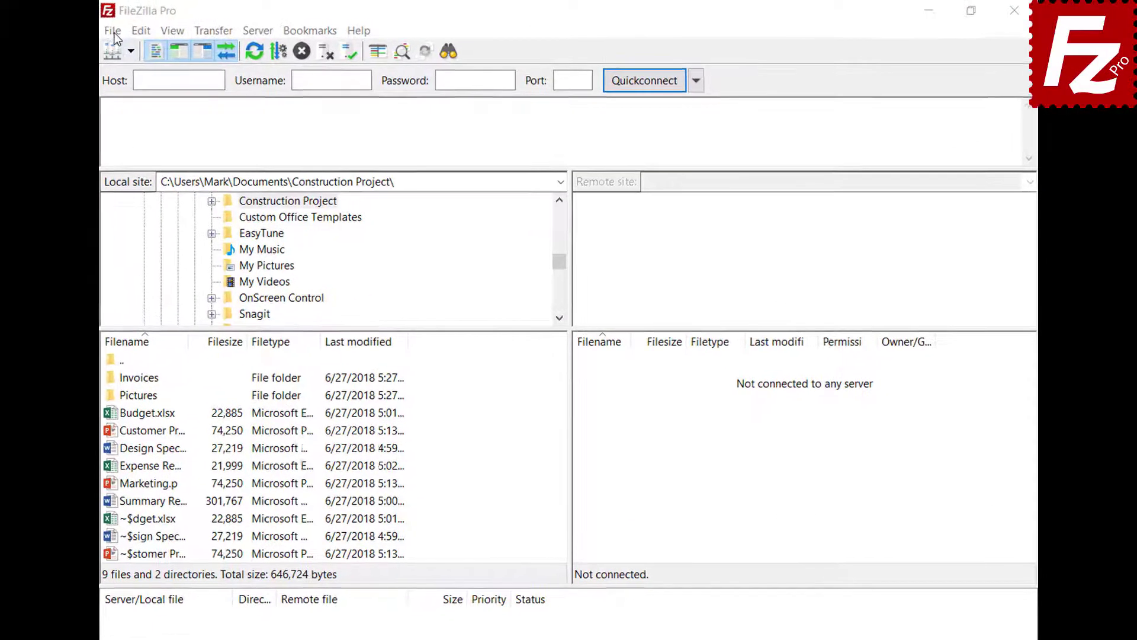
# Create a new Site Manager entry named OneDrive using the Microsoft OneDrive protocol.
pyautogui.click(110, 35)
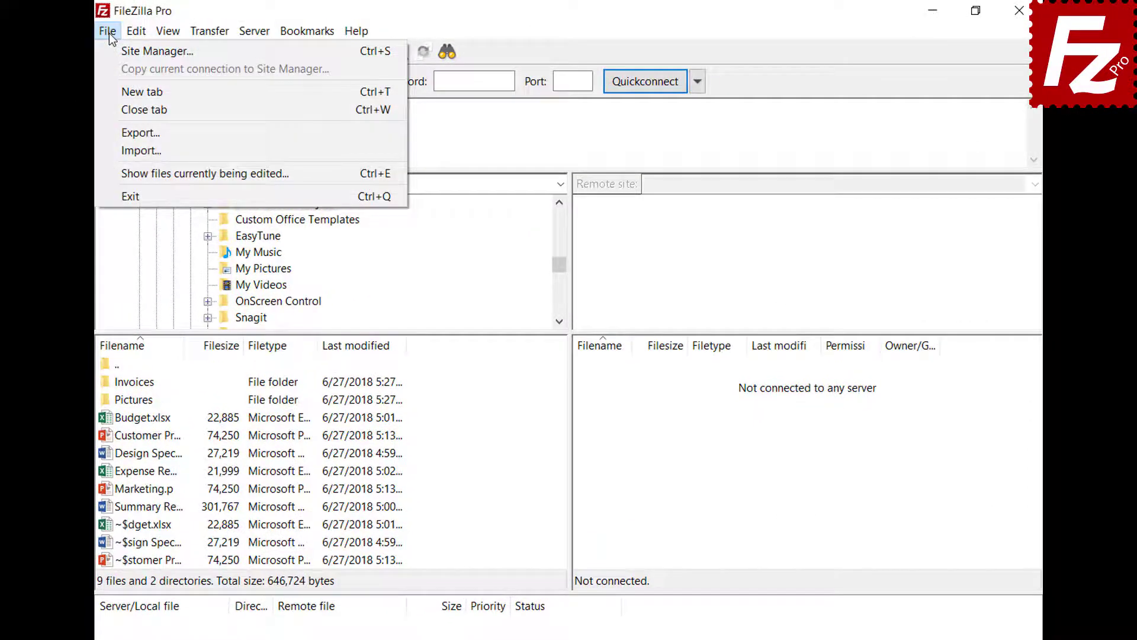
pyautogui.click(111, 50)
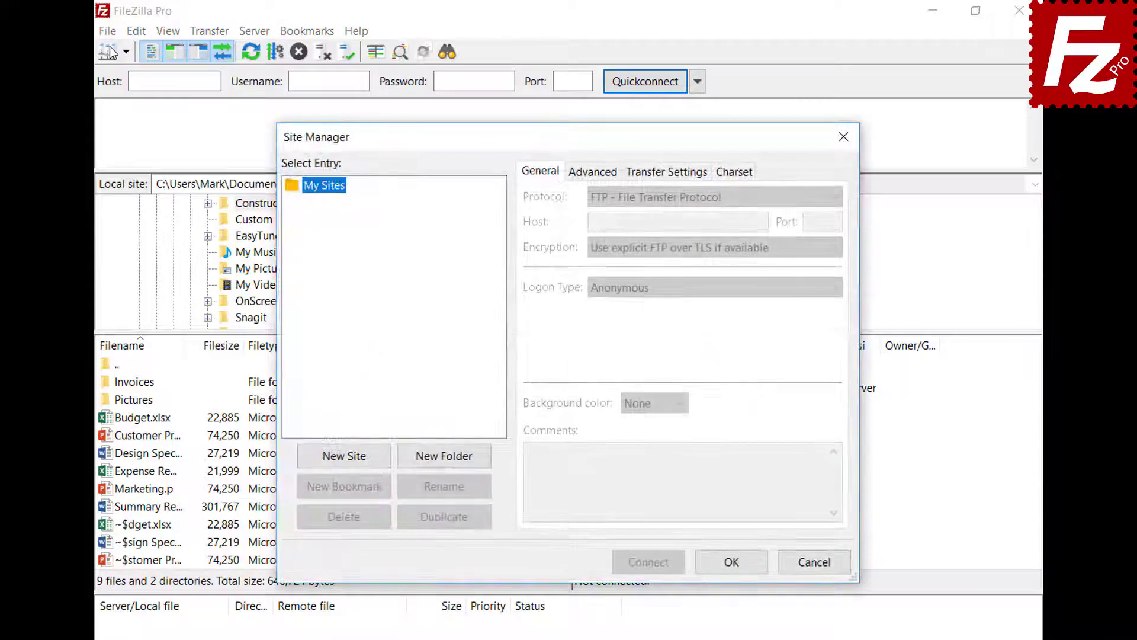
pyautogui.click(351, 458)
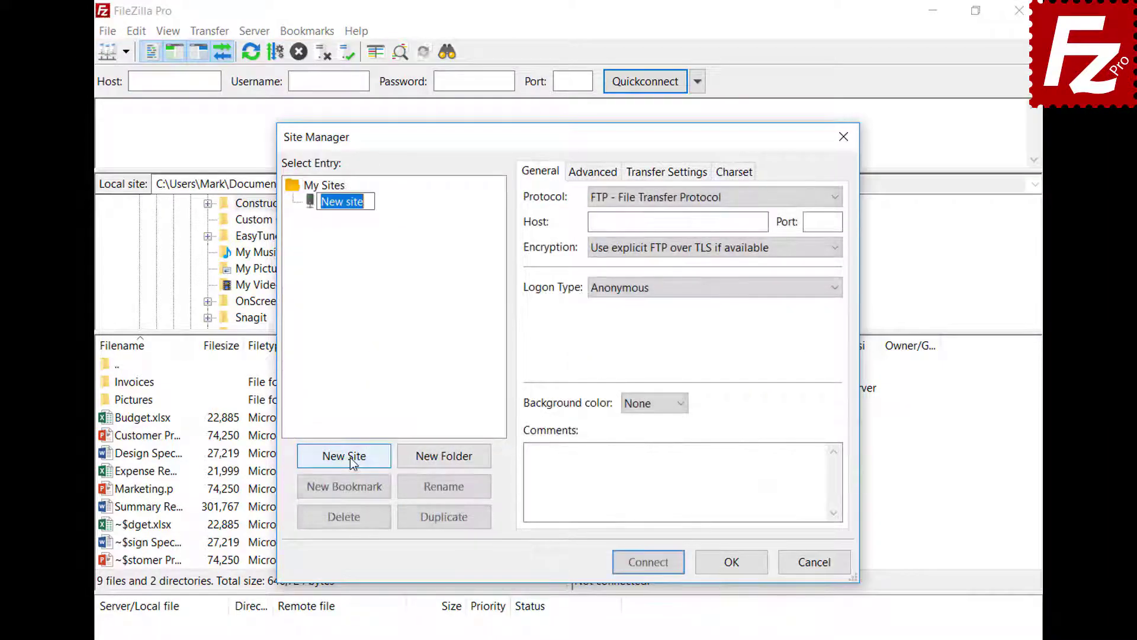
pyautogui.write('OneDrive')
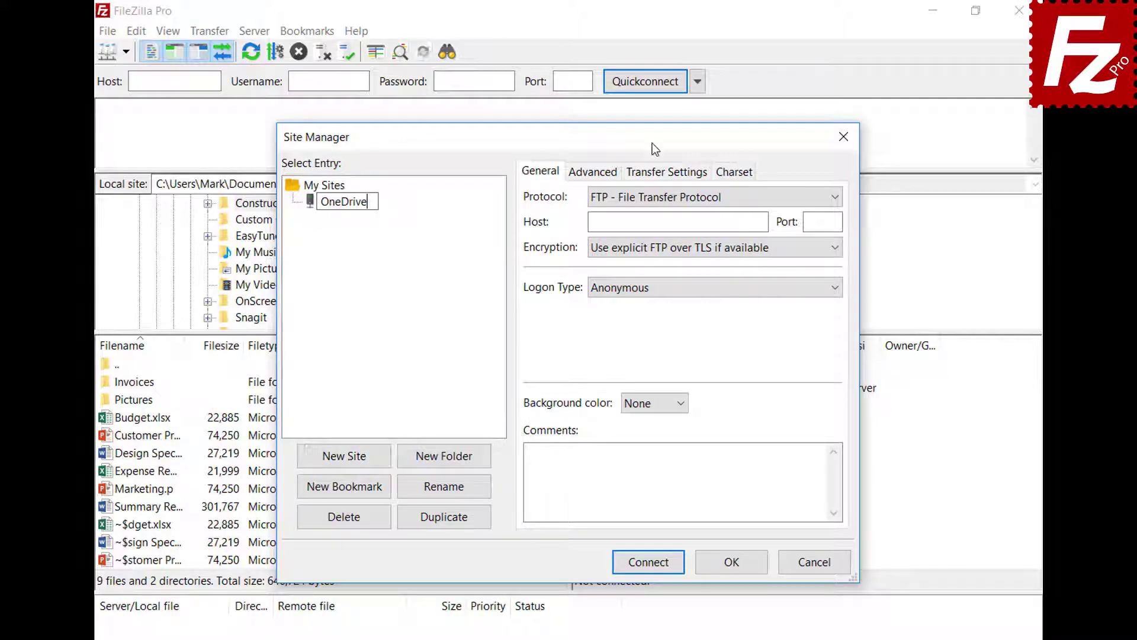
pyautogui.click(648, 200)
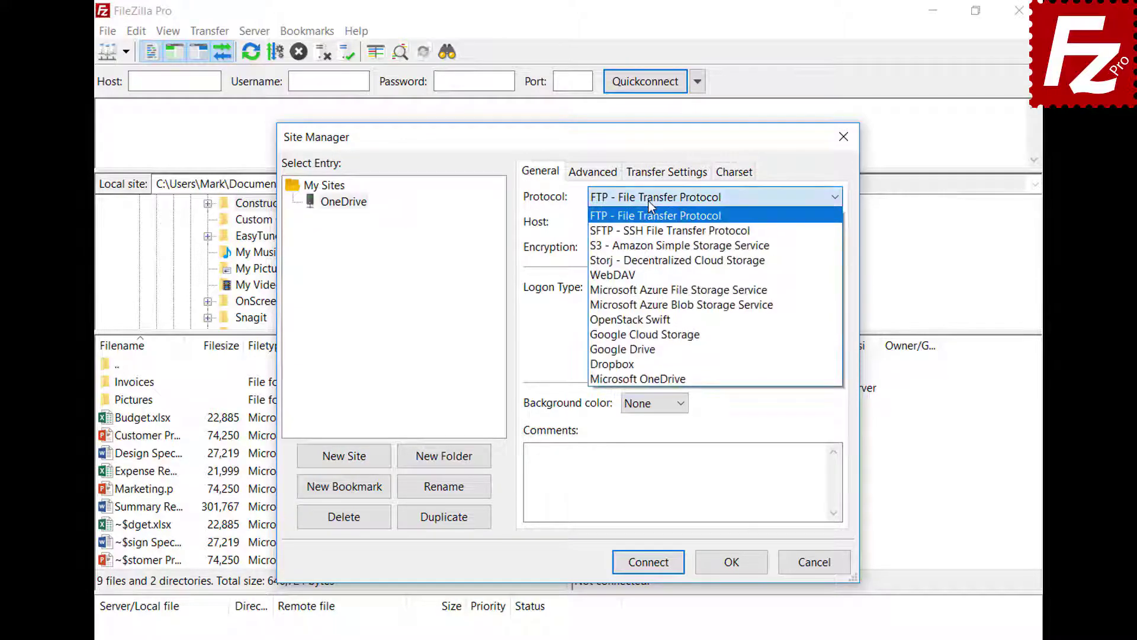
pyautogui.click(653, 379)
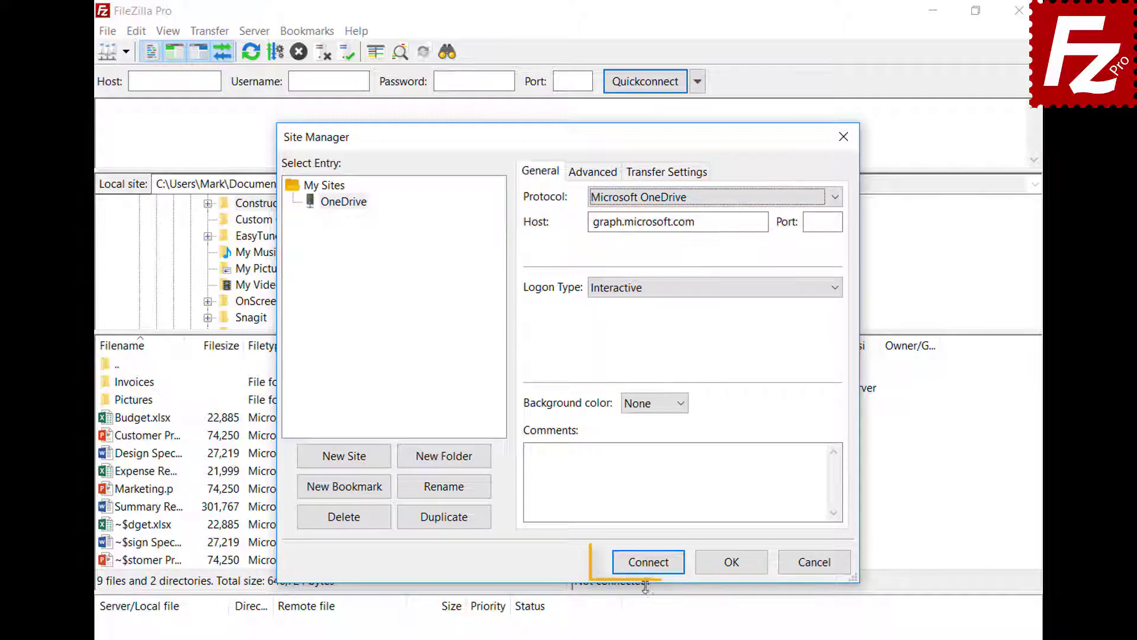
# Connect to OneDrive, sign in with the account email and password, and approve access.
pyautogui.click(648, 562)
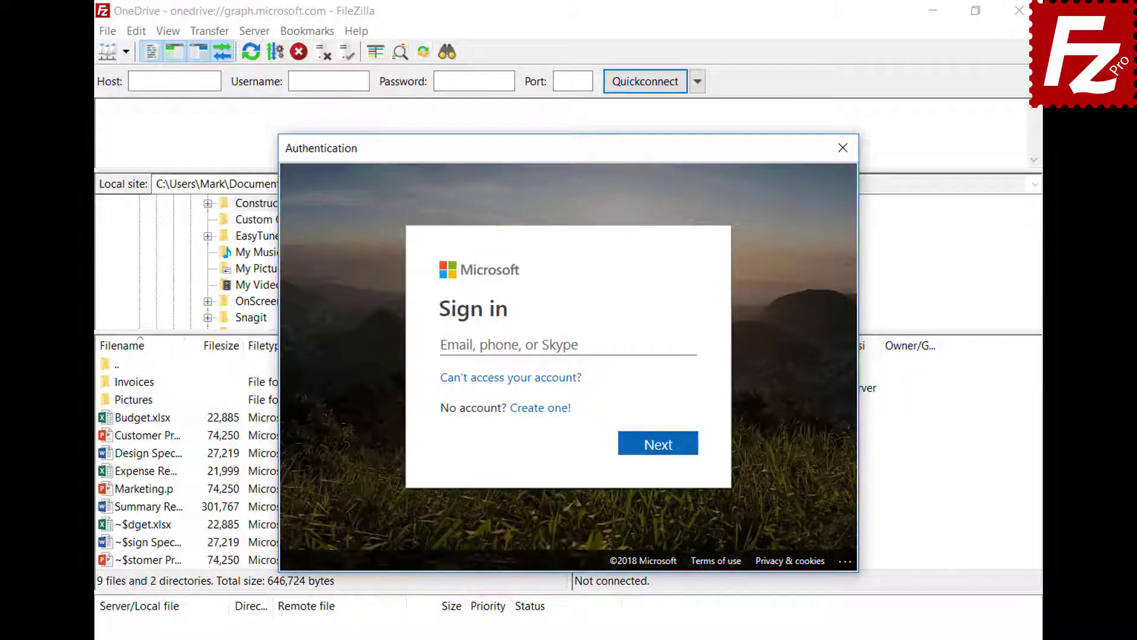
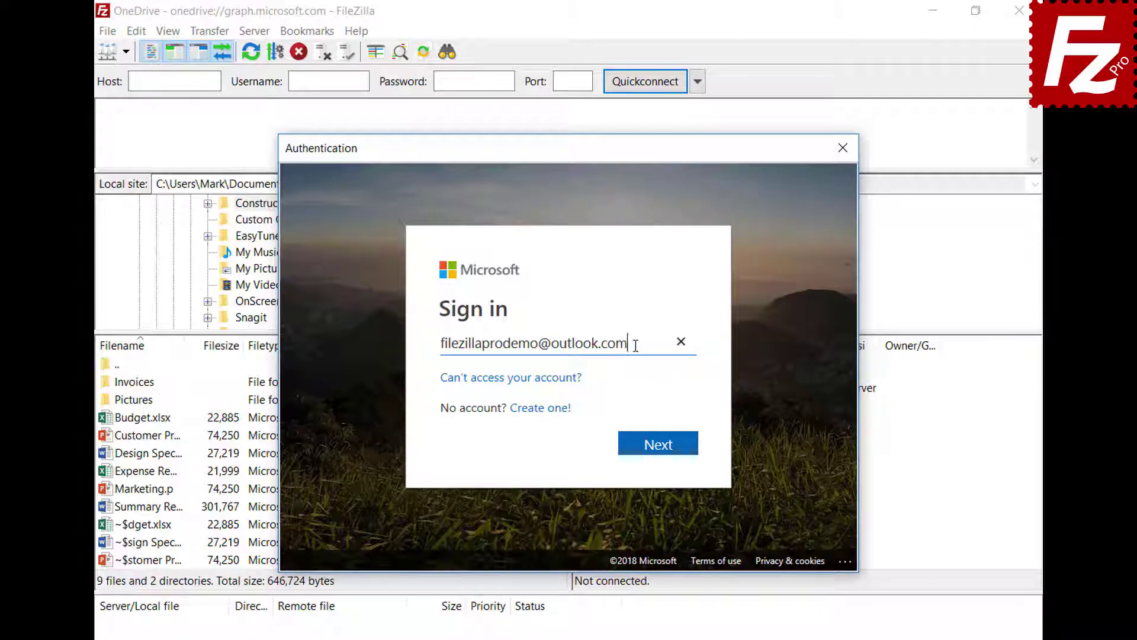
pyautogui.click(658, 452)
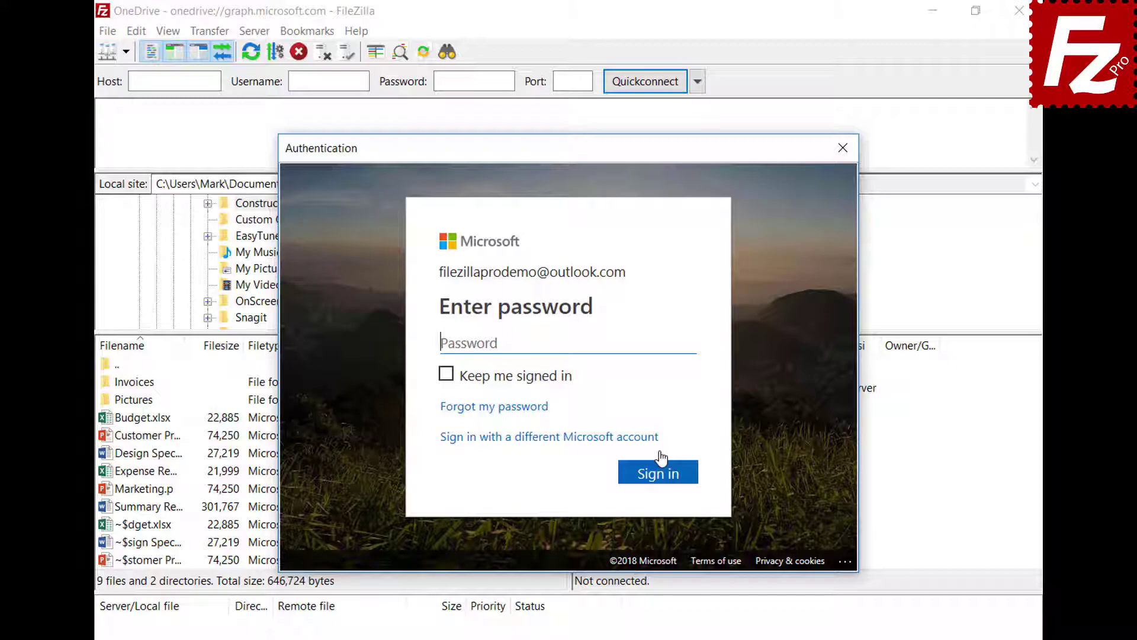
pyautogui.write('•••••••••')
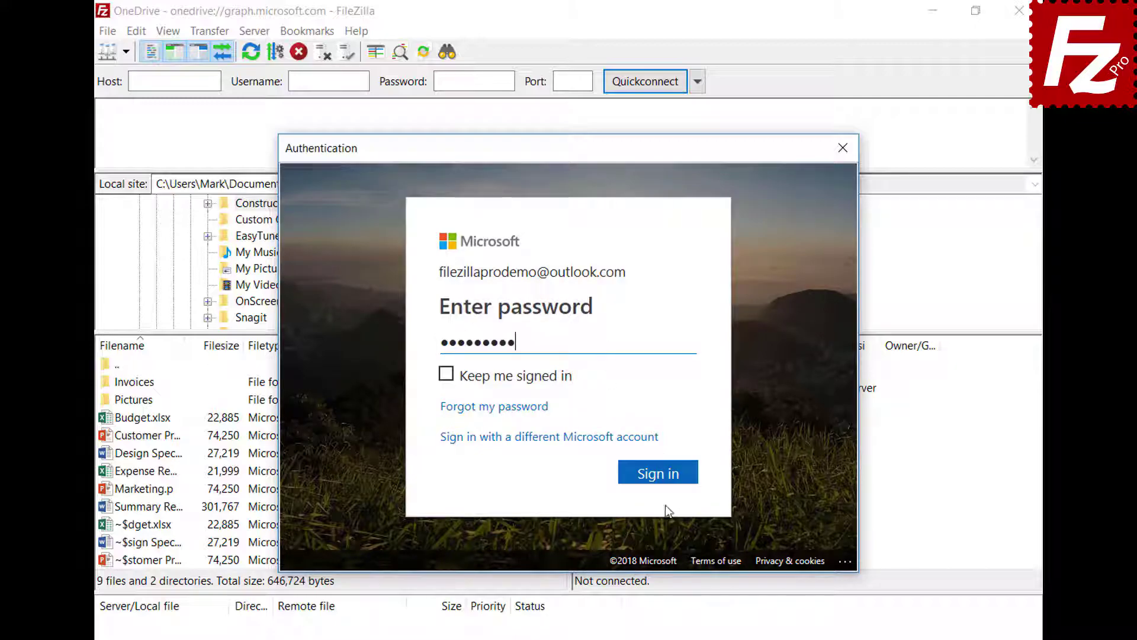
pyautogui.click(666, 480)
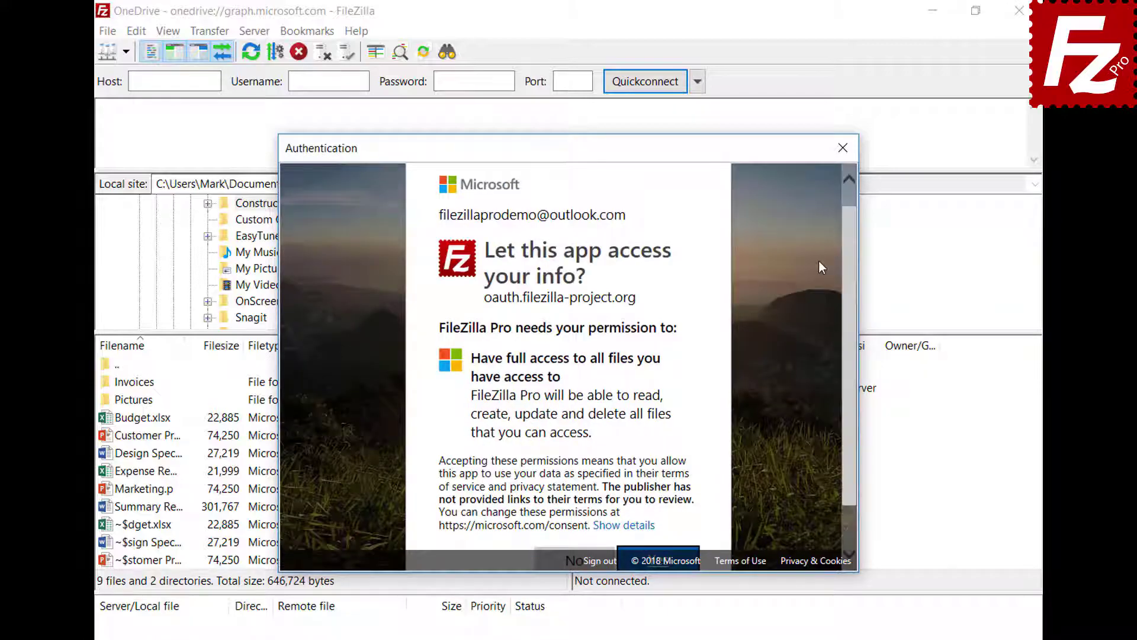
pyautogui.scroll(-2, 851, 263)
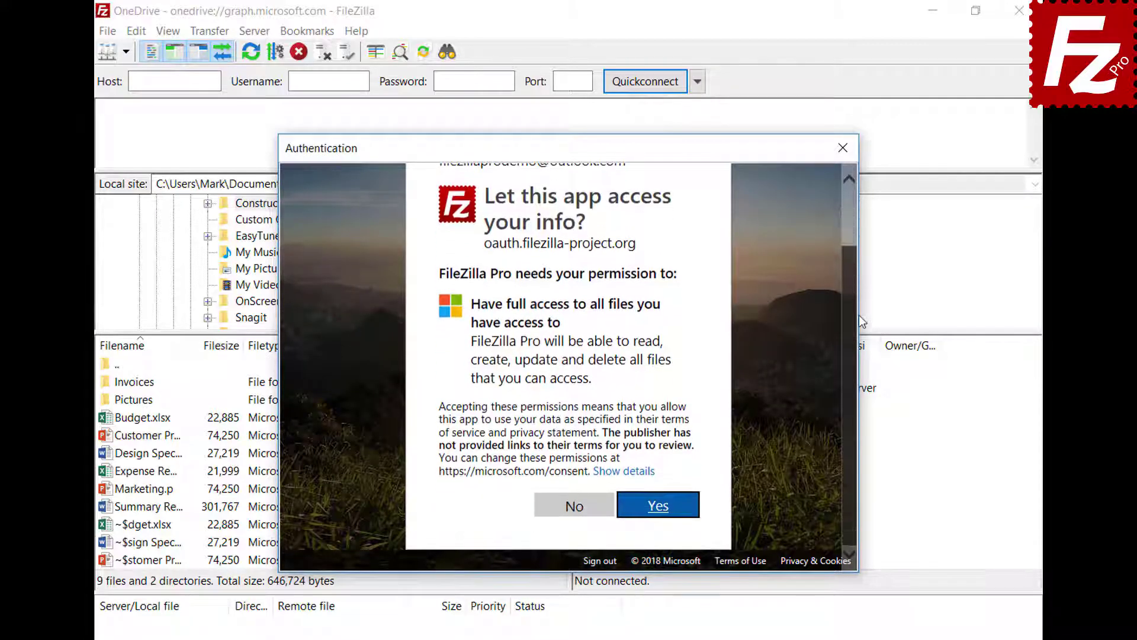
pyautogui.click(659, 507)
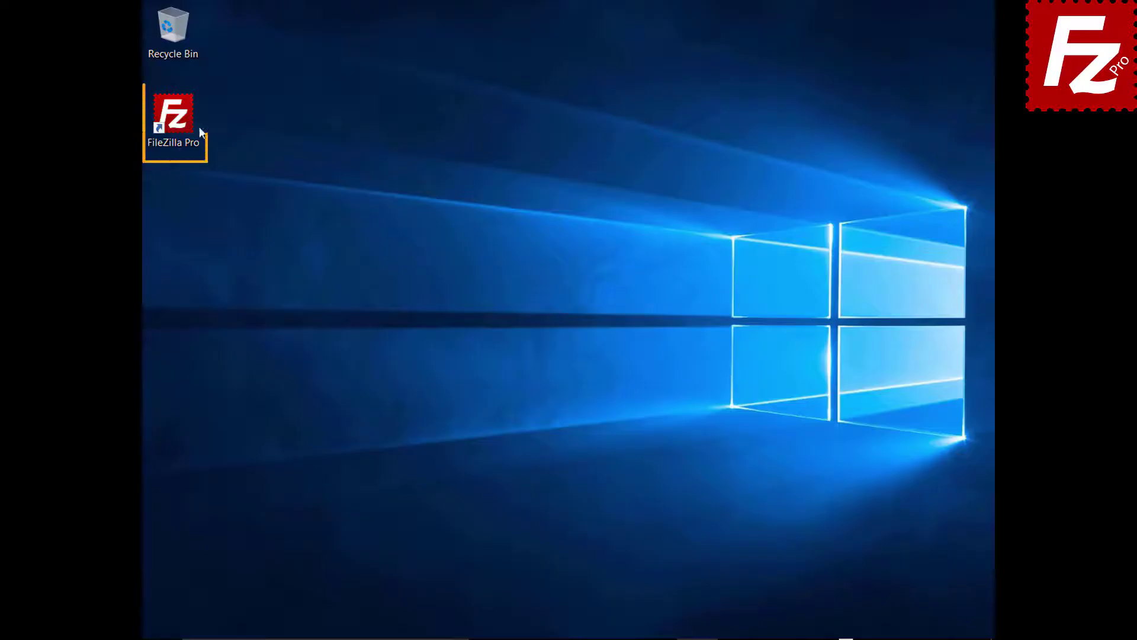
# Relaunch FileZilla Pro from the desktop and show the saved sites list.
pyautogui.doubleClick(181, 123)
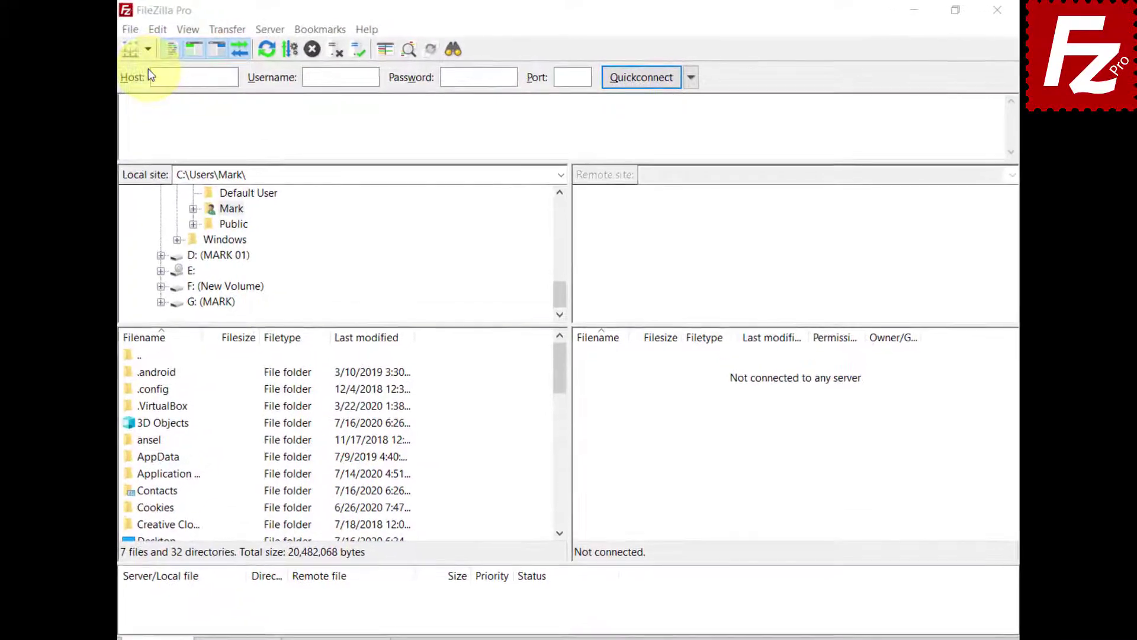
pyautogui.click(148, 51)
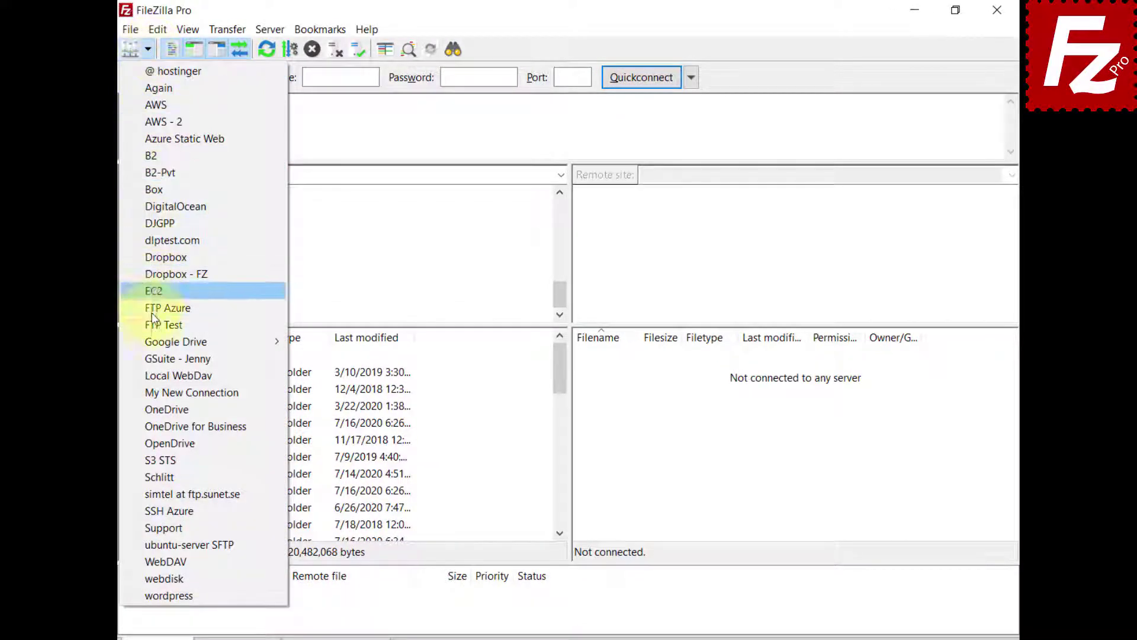
# Pick the OneDrive site and sign in to Microsoft with the pasted password.
pyautogui.click(154, 408)
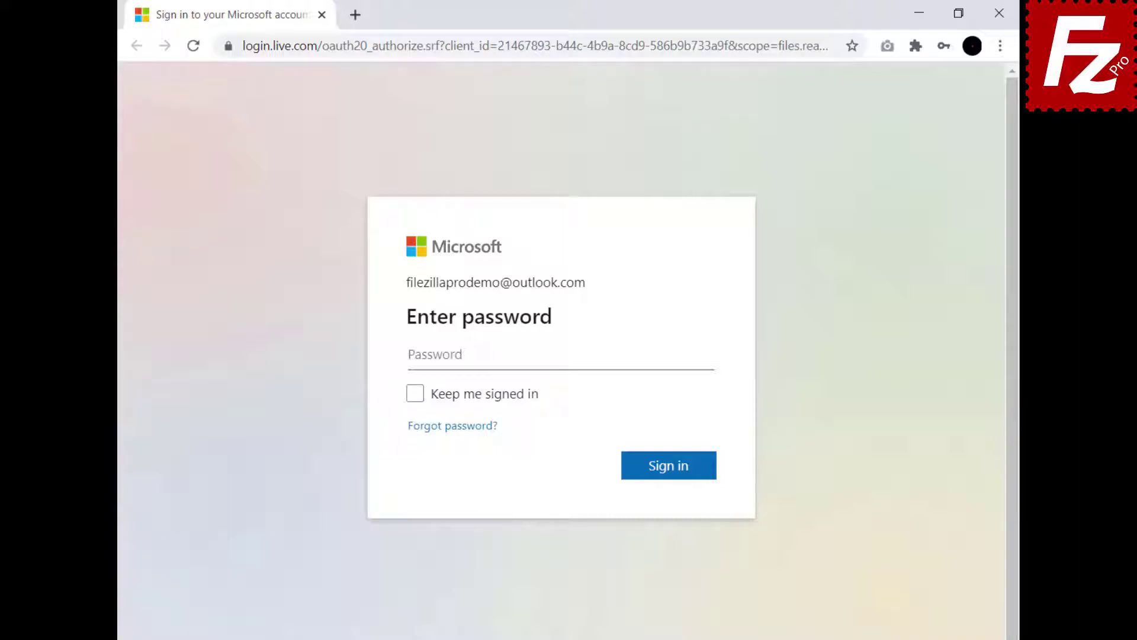
pyautogui.hotkey('ctrl', 'v')
pyautogui.click(673, 469)
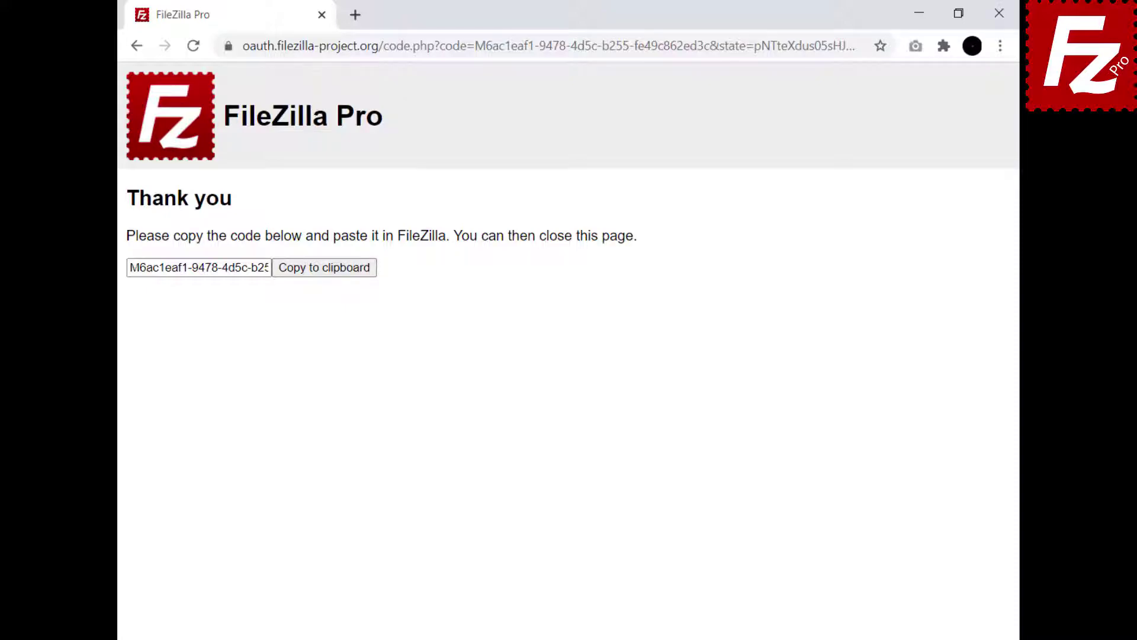
# Copy the authorization code into FileZilla Pro's dialog and confirm the connection.
pyautogui.click(323, 276)
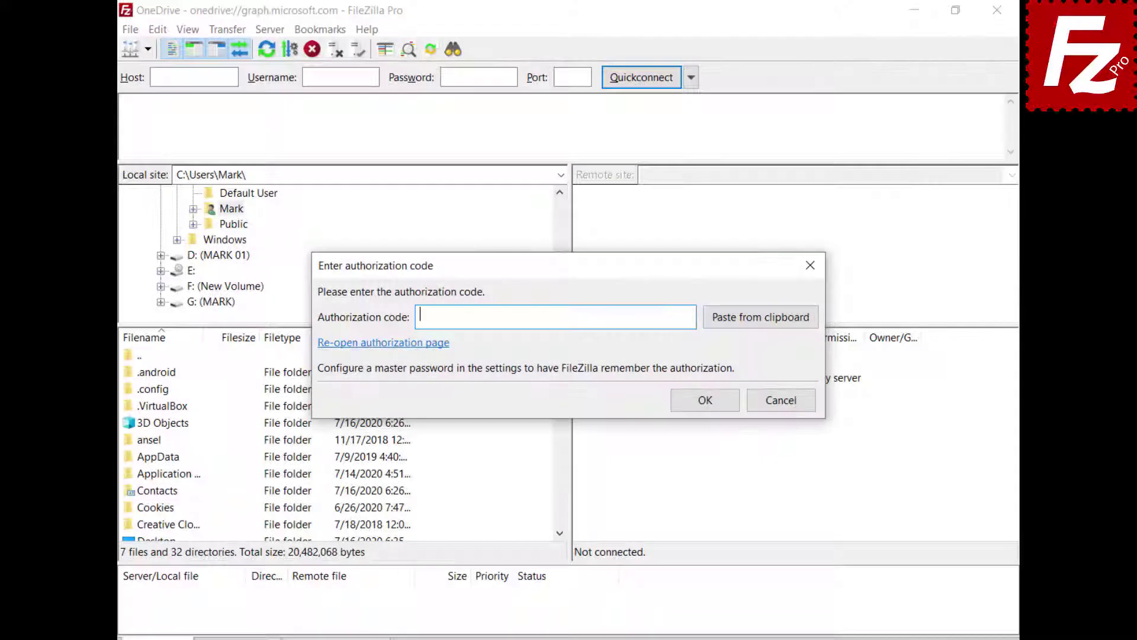
pyautogui.hotkey('ctrl', 'v')
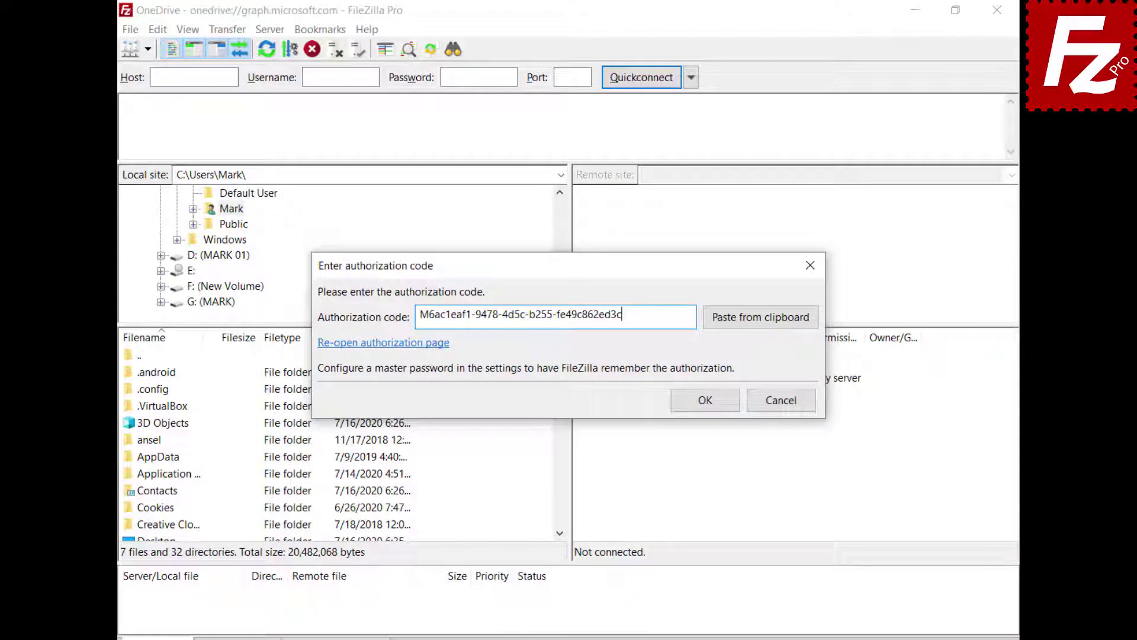
pyautogui.click(710, 402)
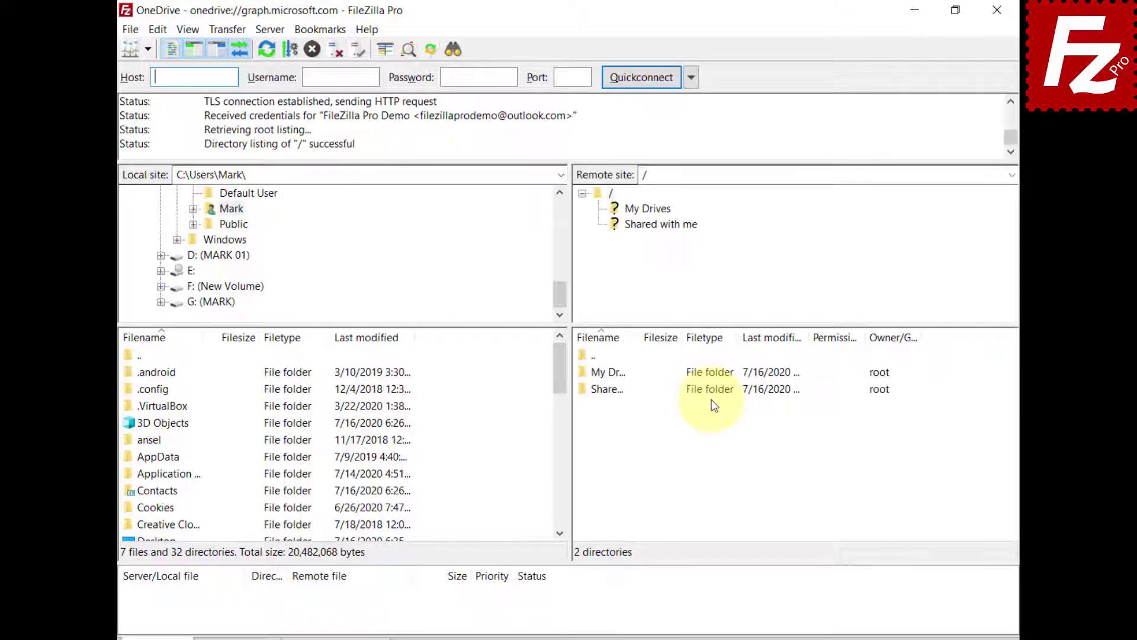
# Go to the Construction Project folder by path and select Budget.xlsx.
pyautogui.write('My Drives/OneDrive/Documents/Construction Project')
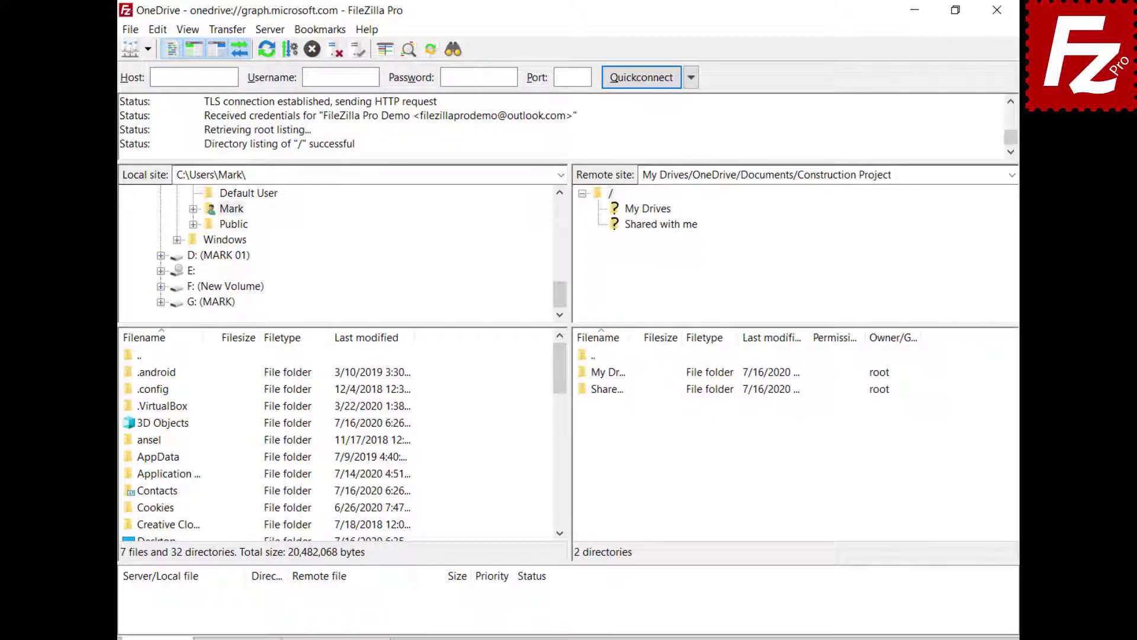
pyautogui.press('Return')
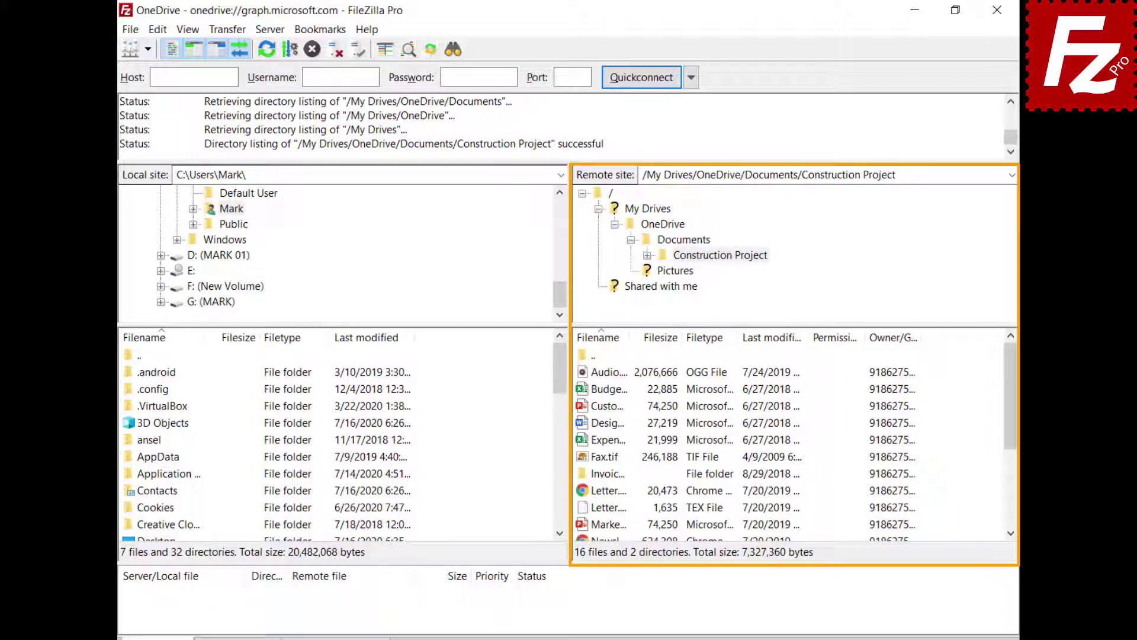
pyautogui.click(581, 389)
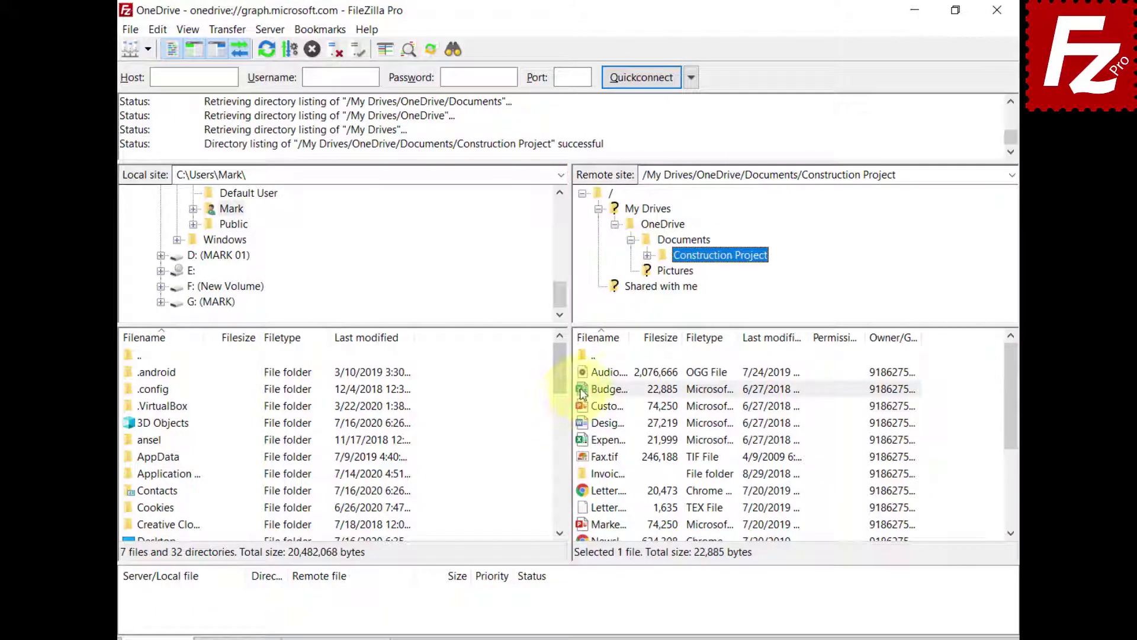
# Share Budget.xlsx with an email recipient as Can Edit, with message 'Shared with Filezilla Pro', and create a View link.
pyautogui.rightClick(581, 391)
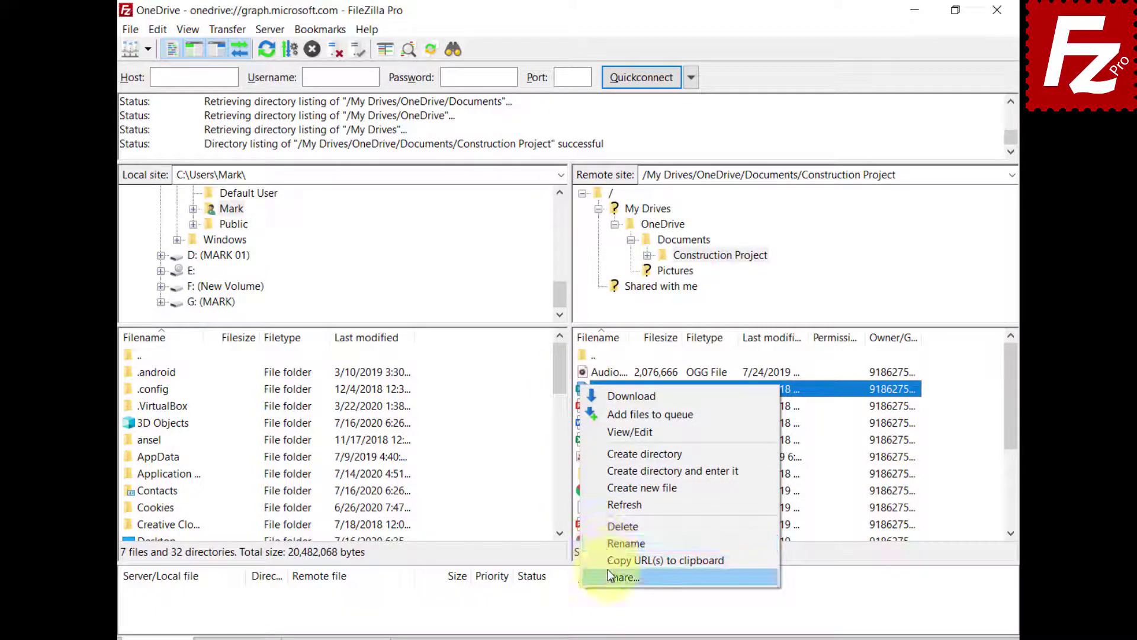
pyautogui.click(610, 575)
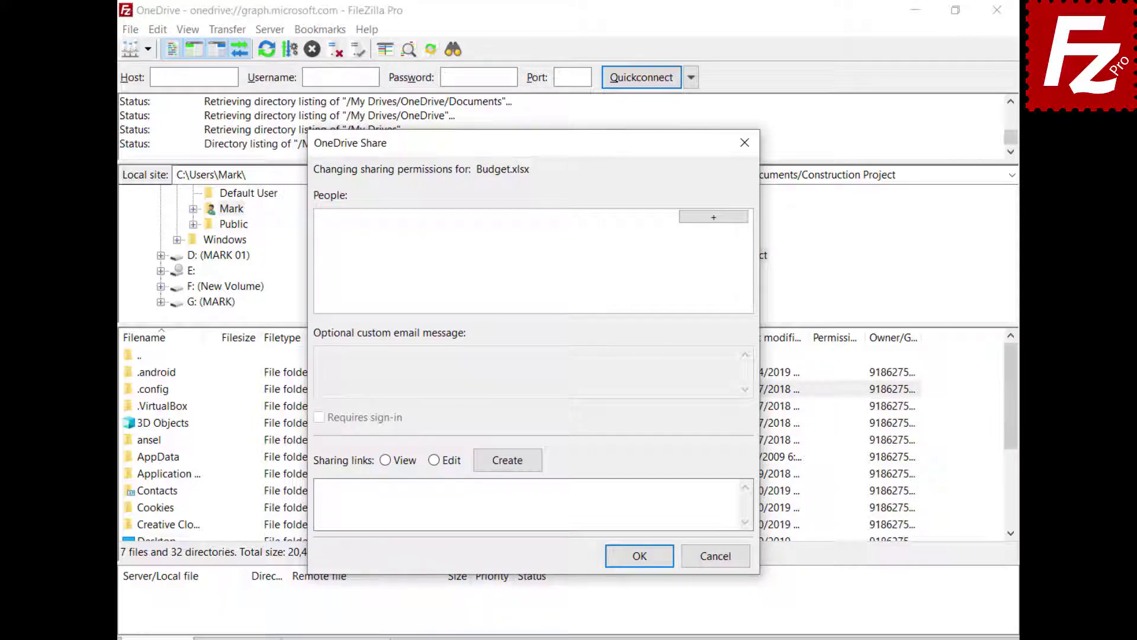
pyautogui.click(713, 217)
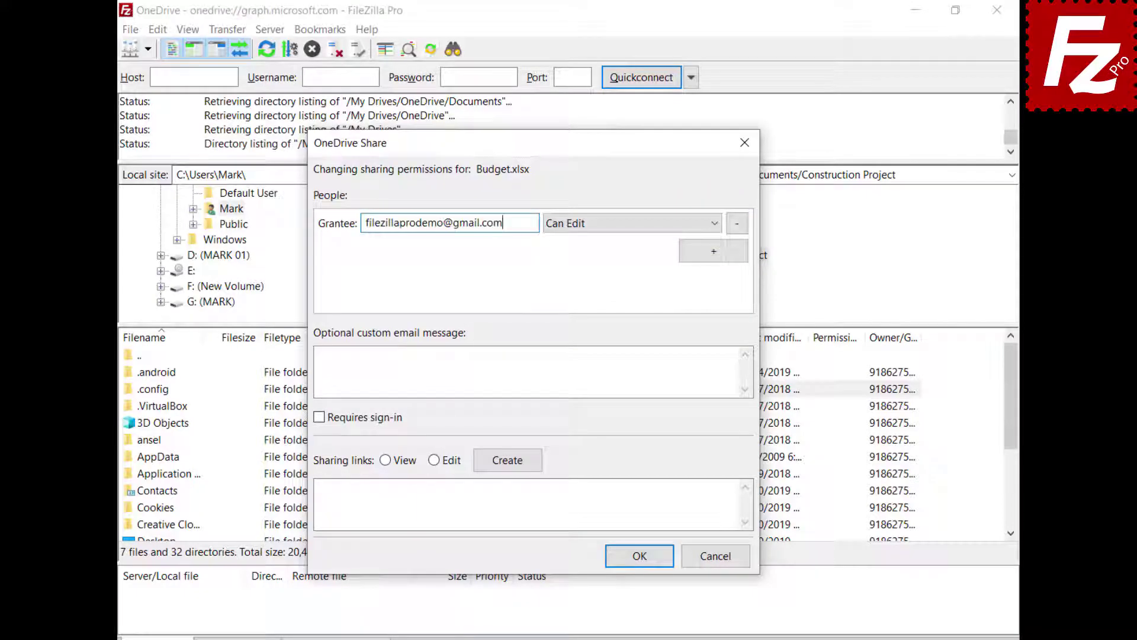
pyautogui.click(602, 227)
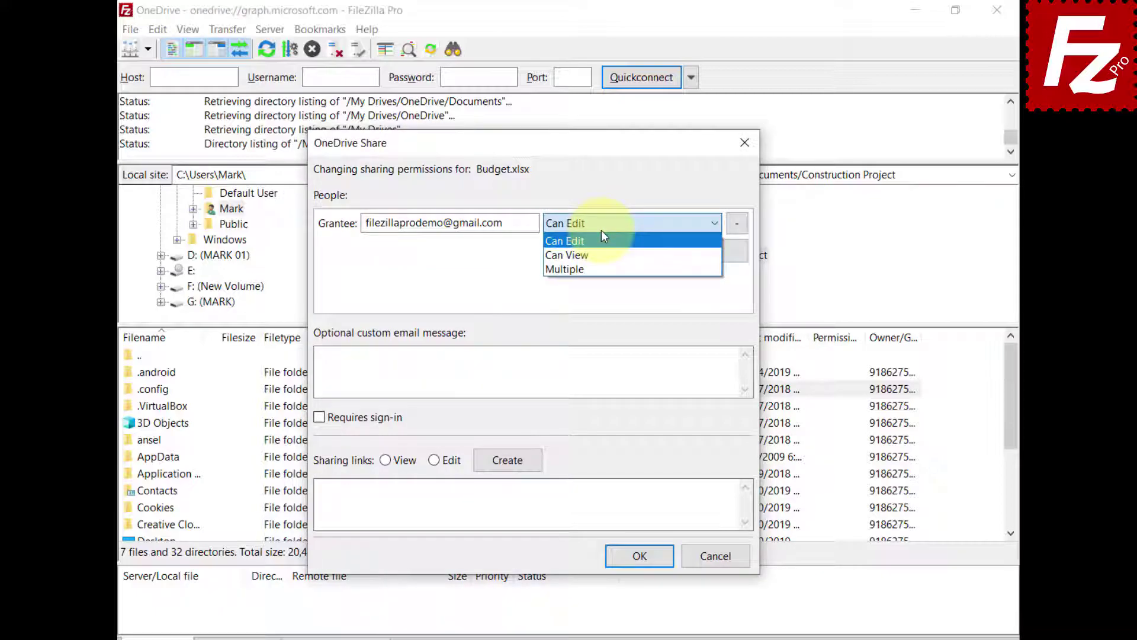
pyautogui.click(601, 240)
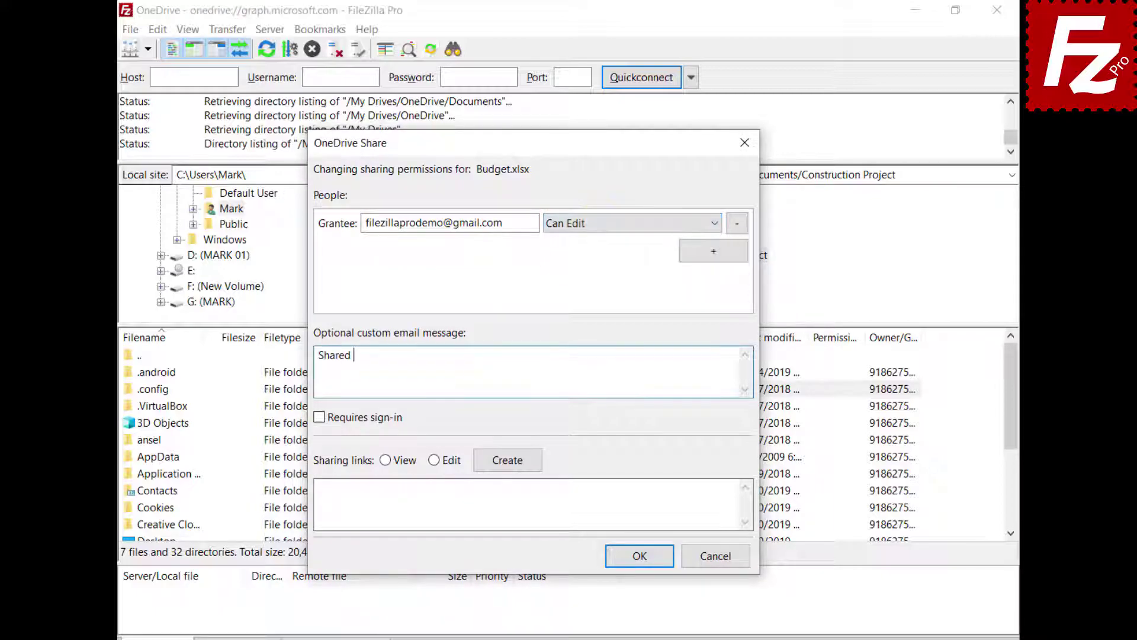
pyautogui.write('Shared with Filezilla Pro')
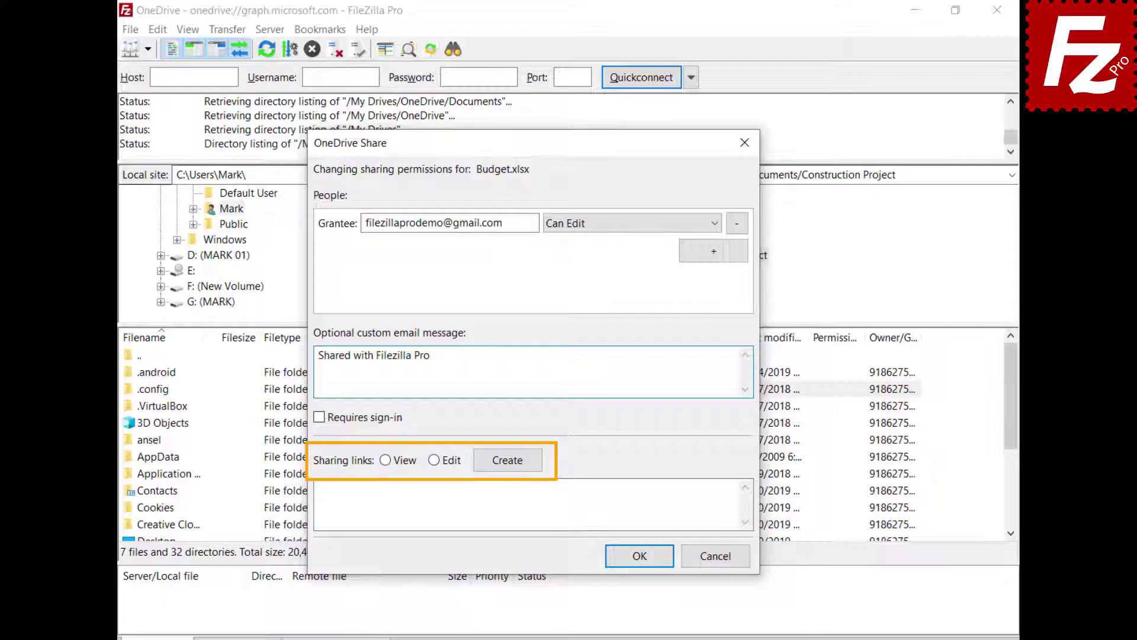
pyautogui.click(385, 459)
pyautogui.click(508, 459)
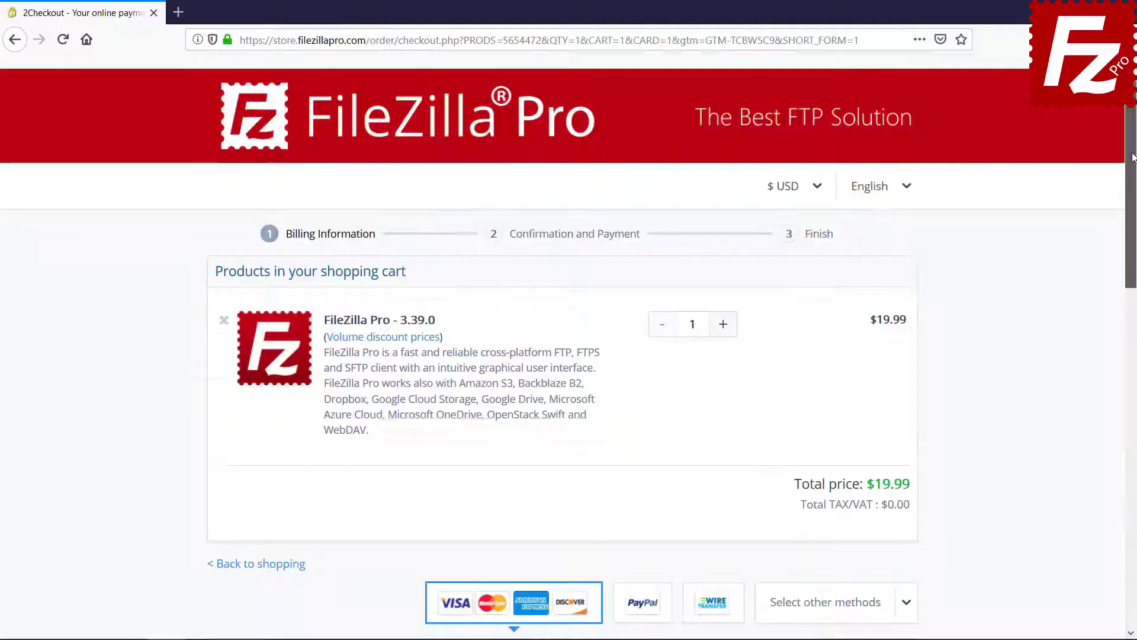
pyautogui.moveTo(1133, 158); pyautogui.dragTo(1133, 416)
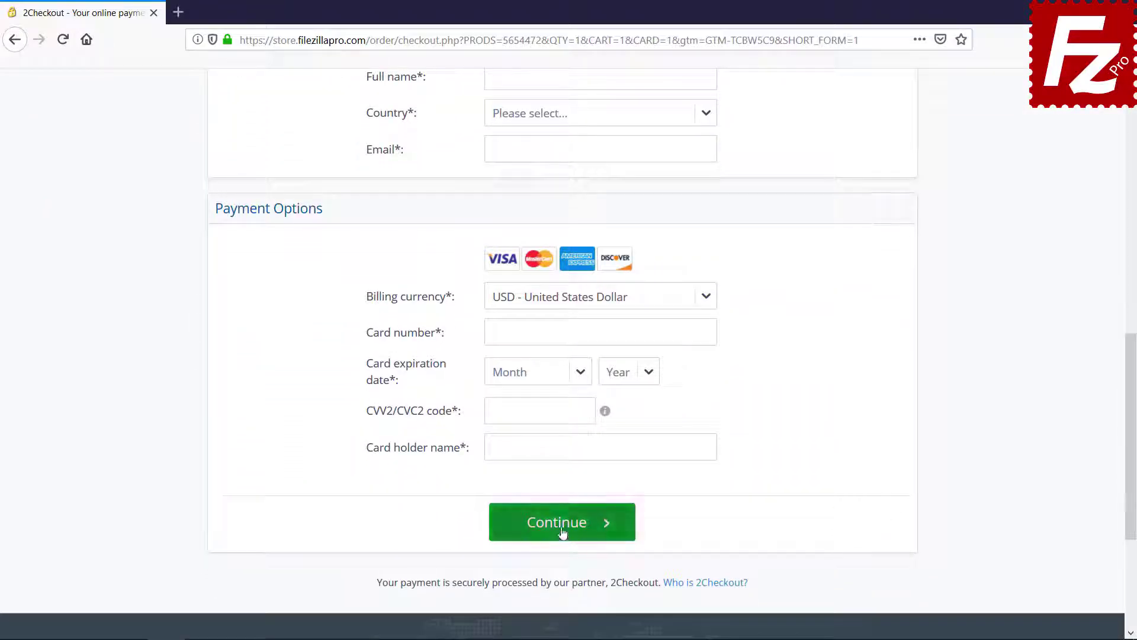